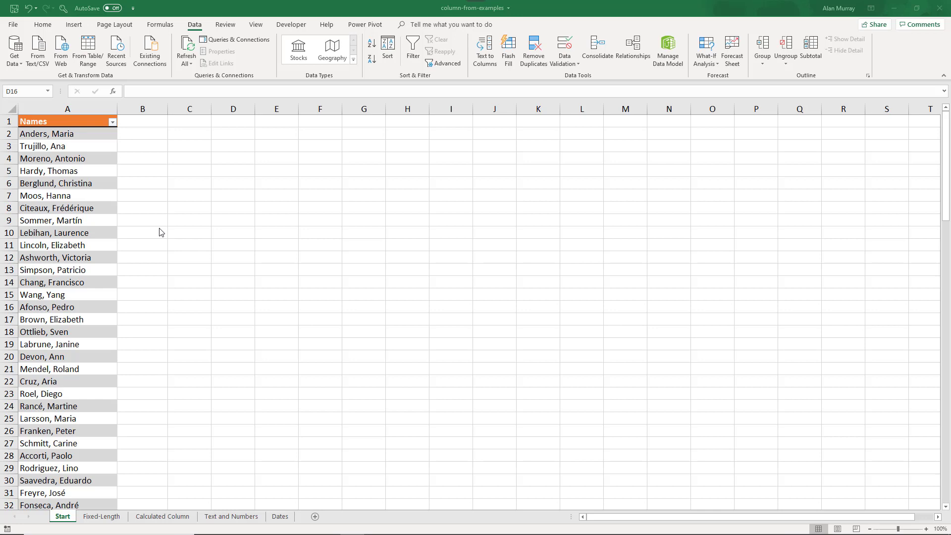
Select a cell in the Names list and load it into Power Query with From Table/Range.
click(91, 198)
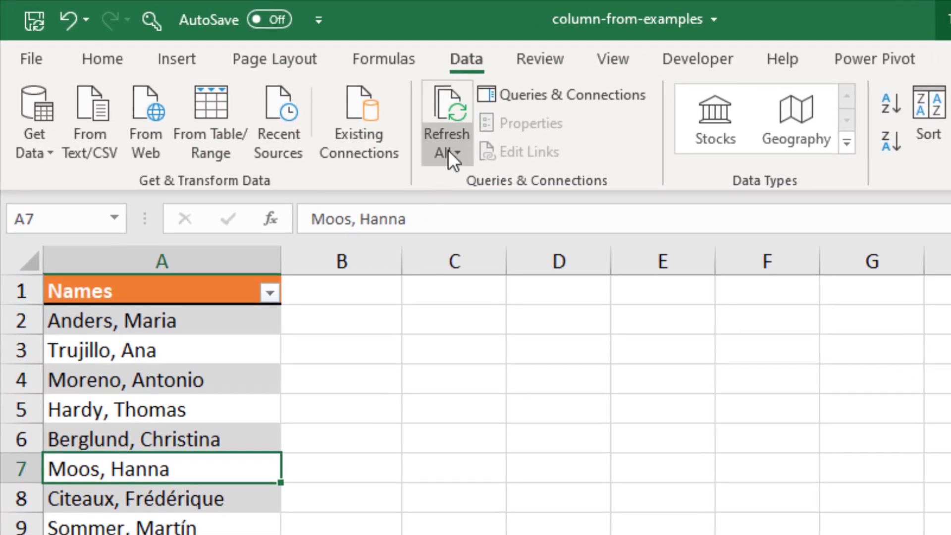
click(219, 149)
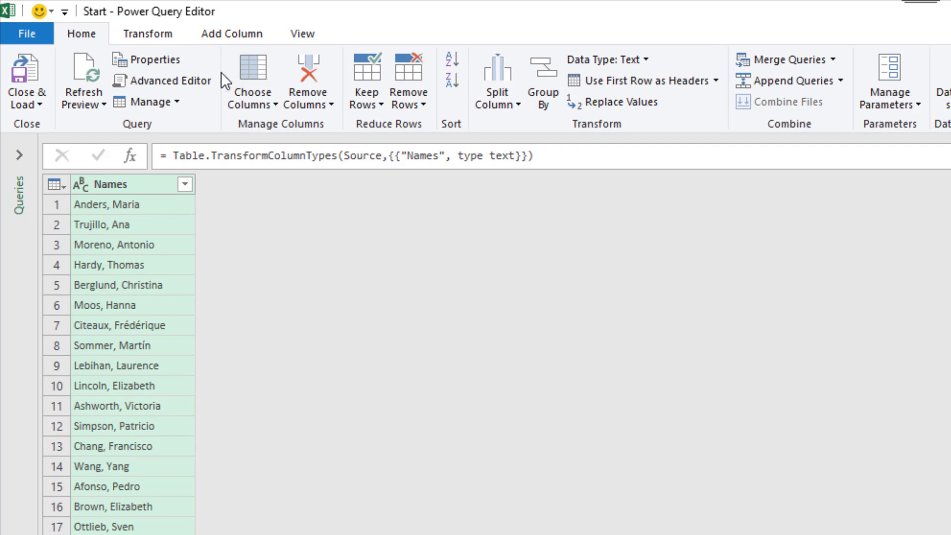
Open Column From Examples on the Names column, giving an empty Column1 for samples.
click(239, 32)
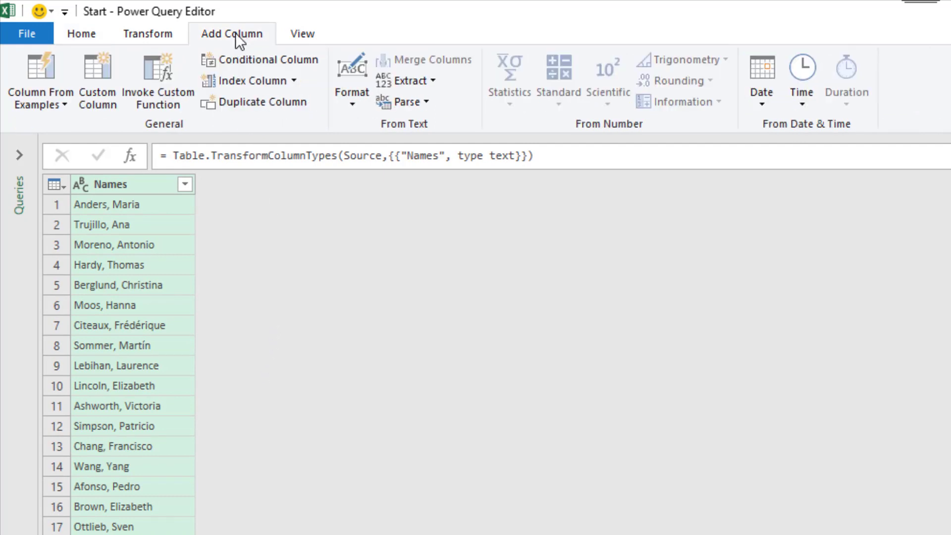
click(61, 102)
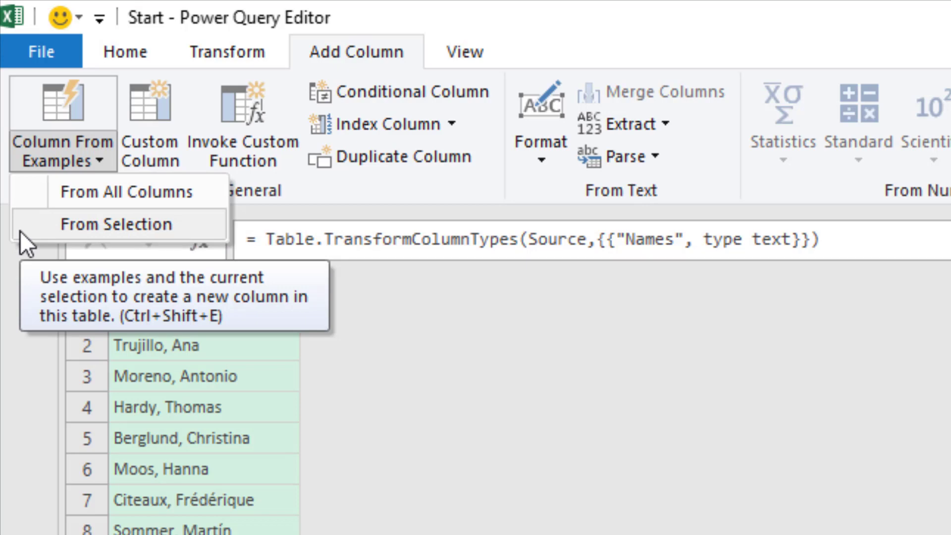
click(47, 230)
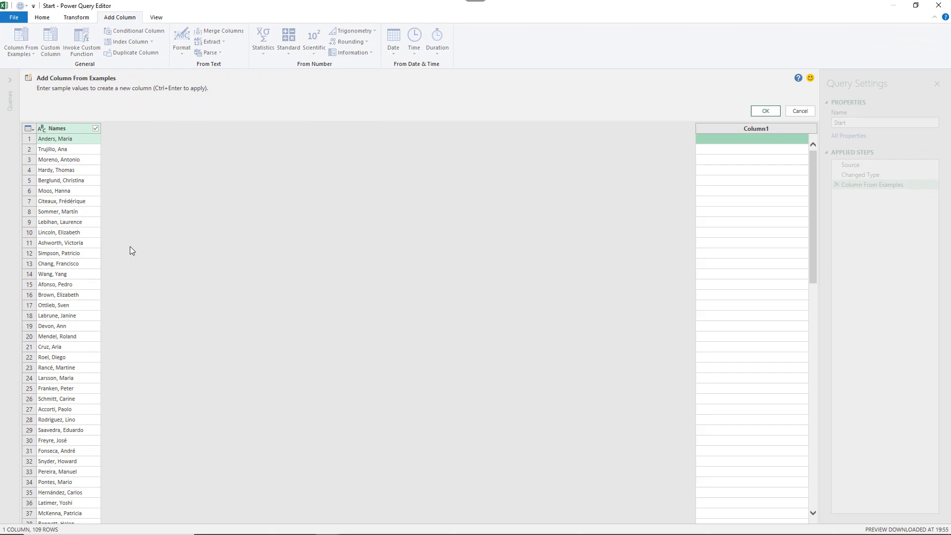
Enter M Anders and A Trujillo as examples so Power Query infers initial plus surname.
text(M)
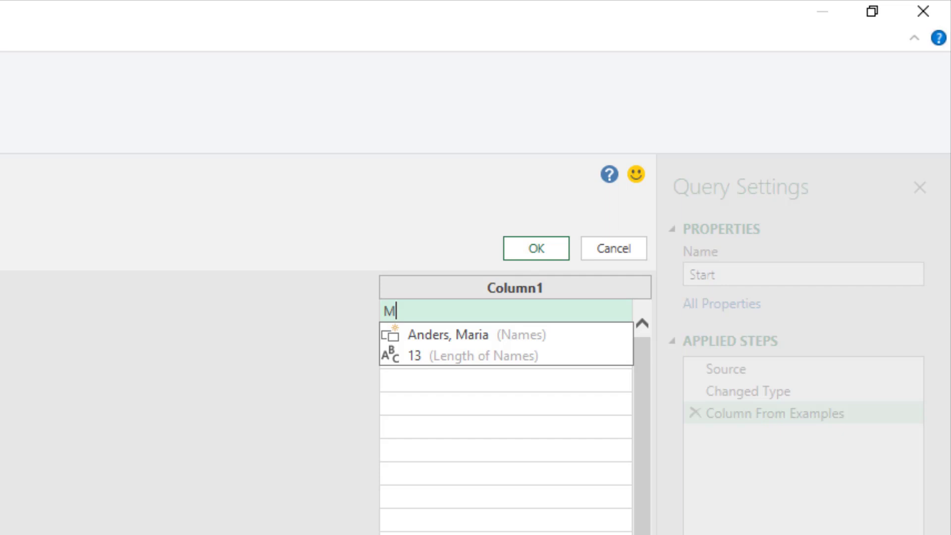
key(Escape)
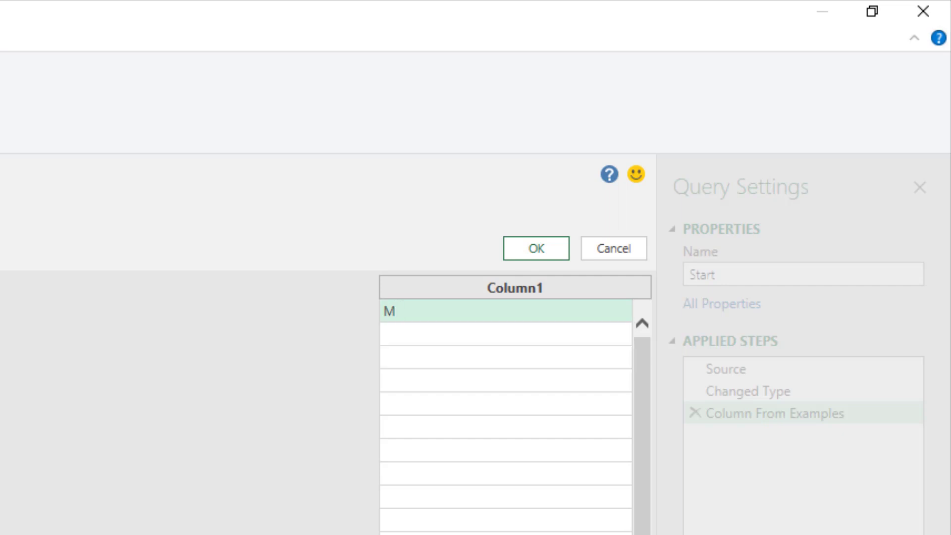
text(Anders)
key(Return)
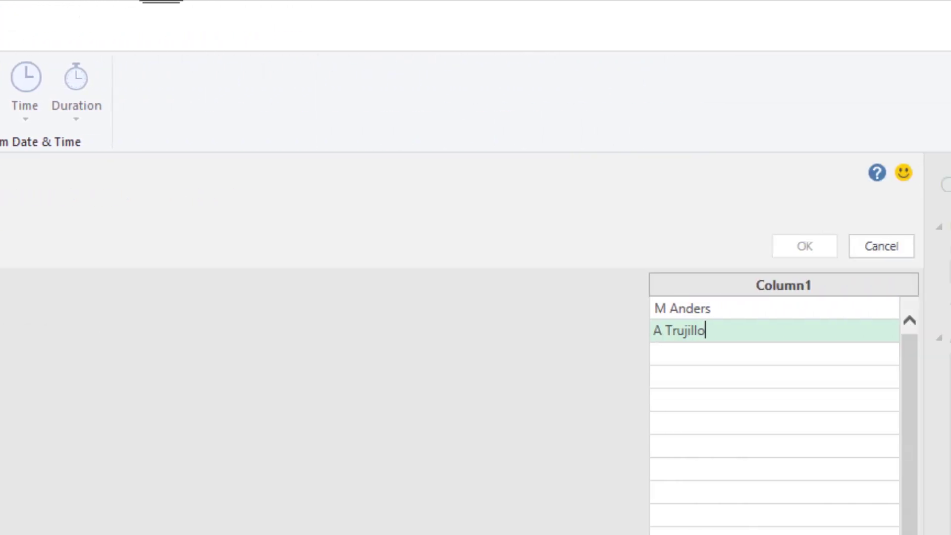
key(Return)
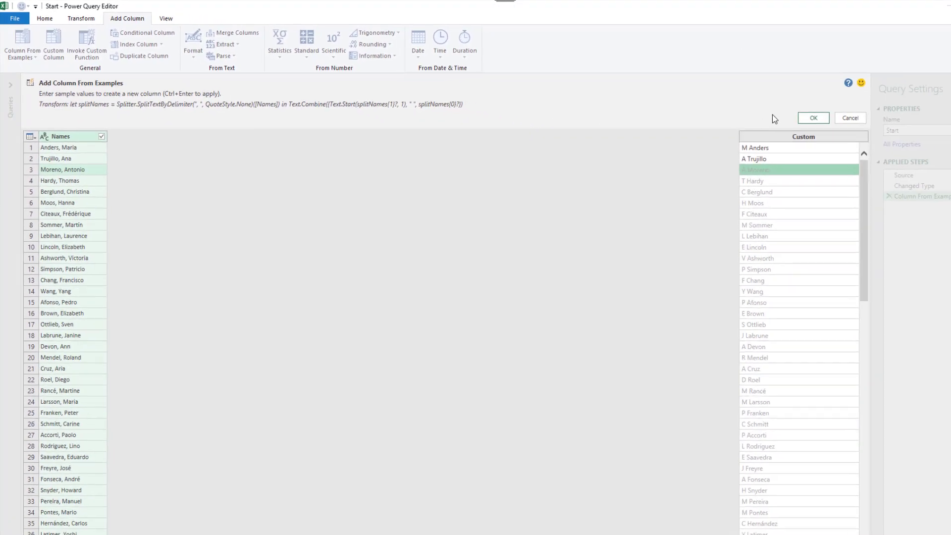
Confirm the new initials-and-surname column with OK.
click(810, 119)
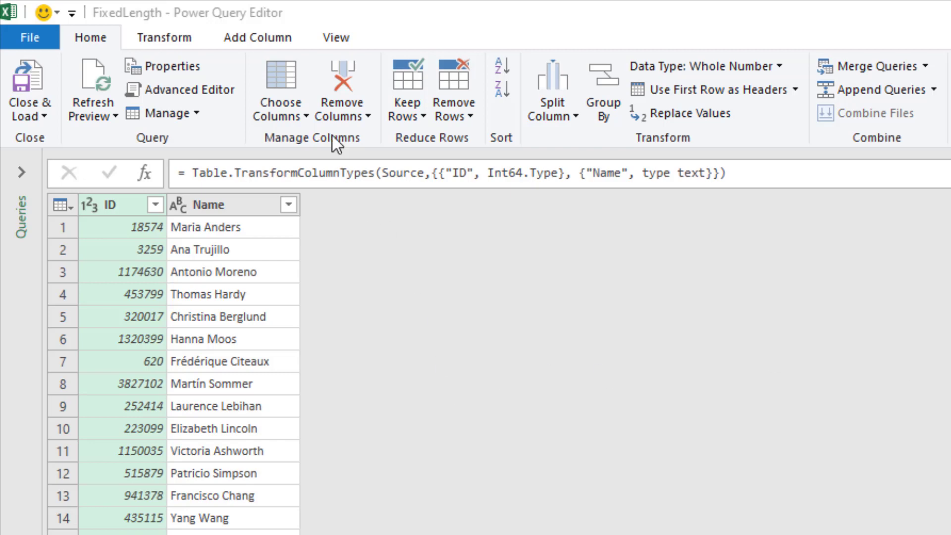
Start an example column from the ID column and enter 0018574 as the first padded ID.
click(285, 39)
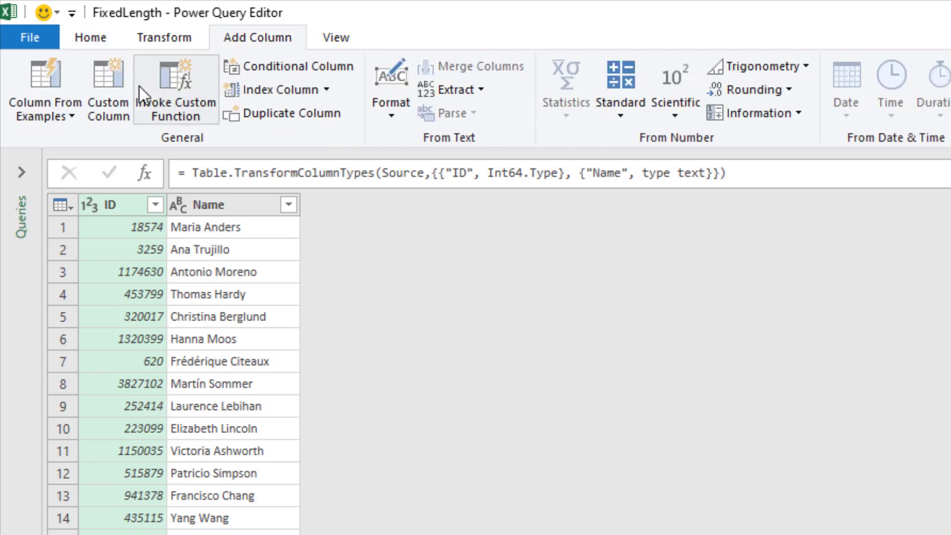
click(70, 115)
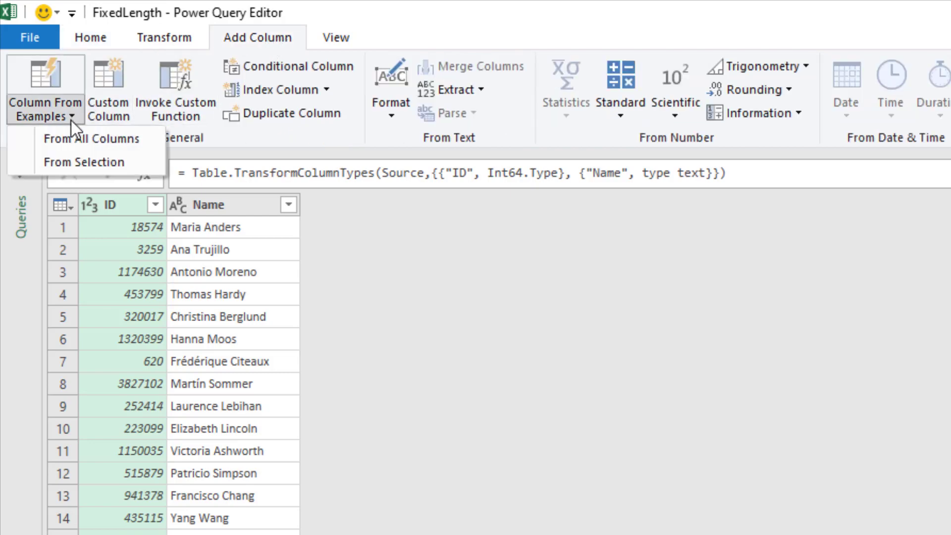
click(78, 162)
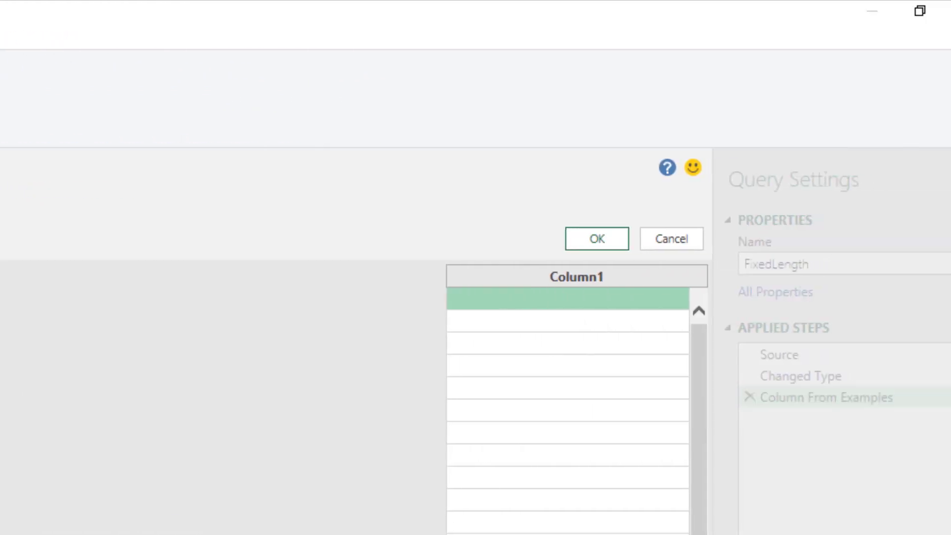
text(00)
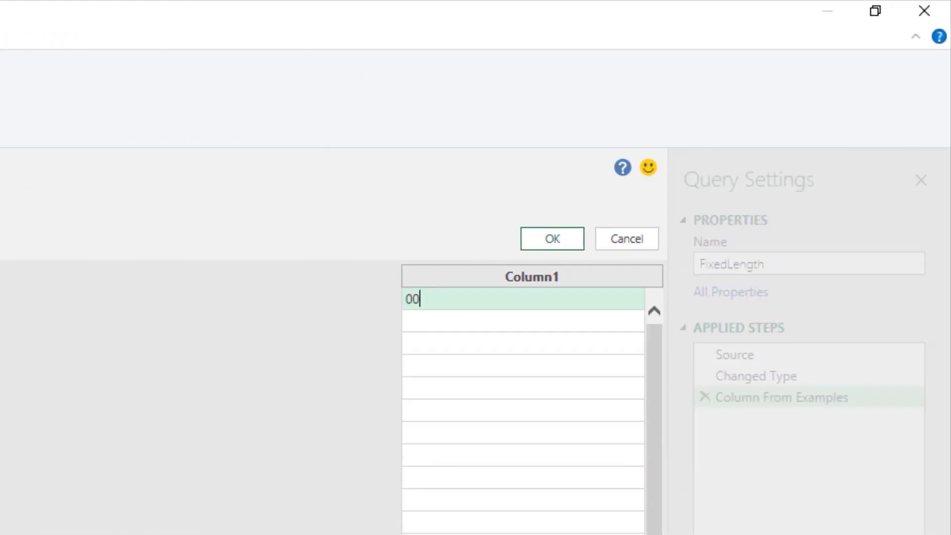
text(18574)
key(Return)
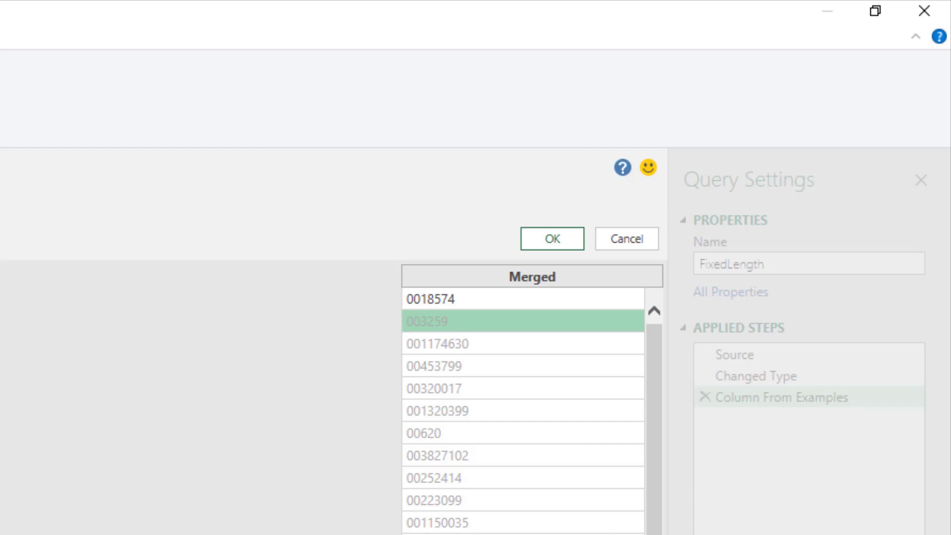
Correct the 00620 example to 0000620 and apply the seven-digit padded ID column.
click(444, 441)
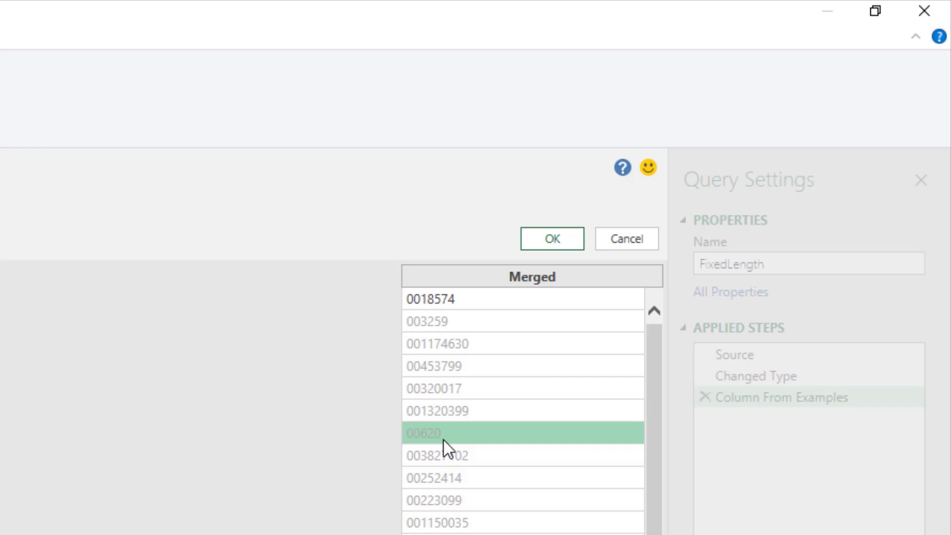
text(0000620)
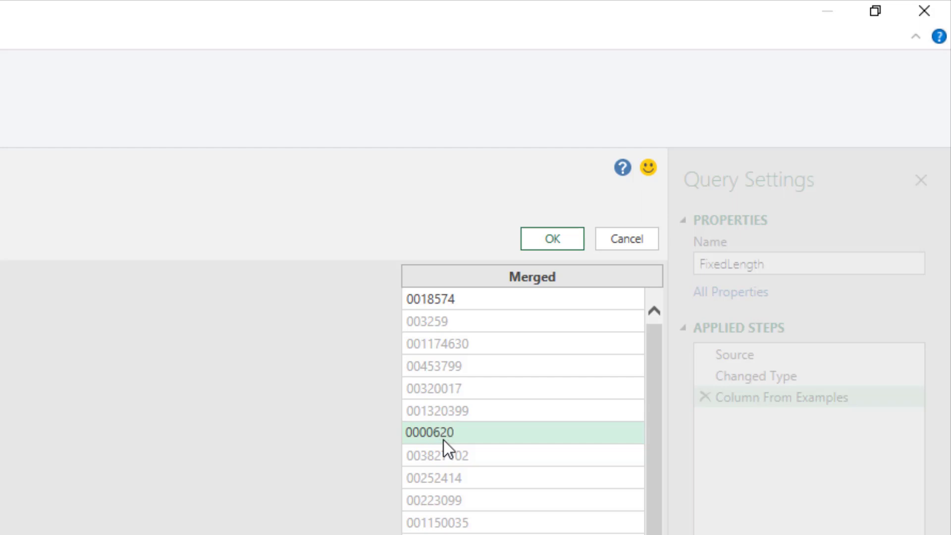
key(Return)
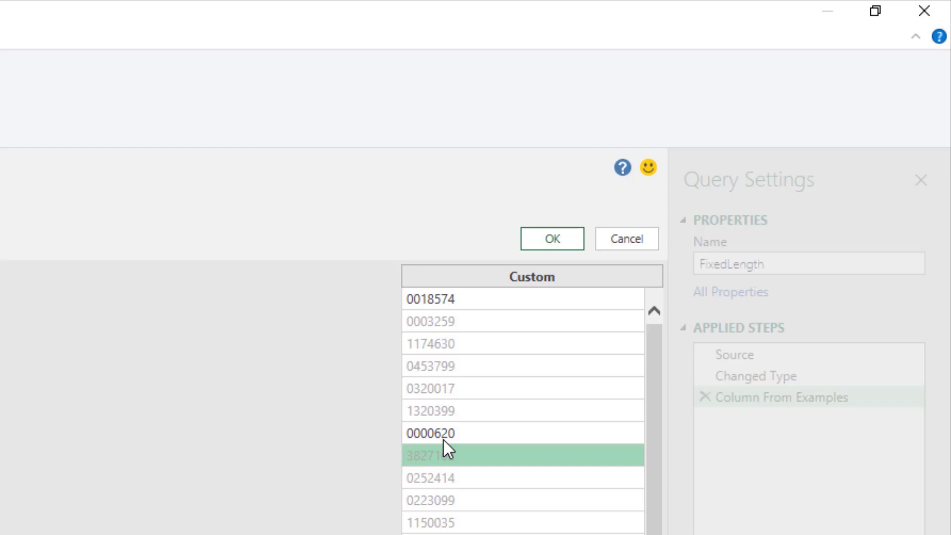
key(ctrl+Return)
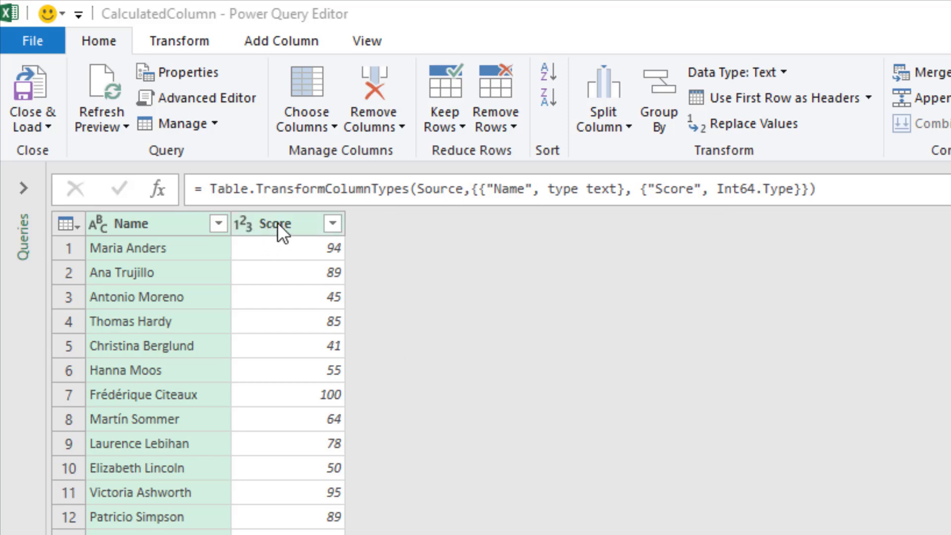
Select the Score column and start a Column From Examples from it.
click(277, 224)
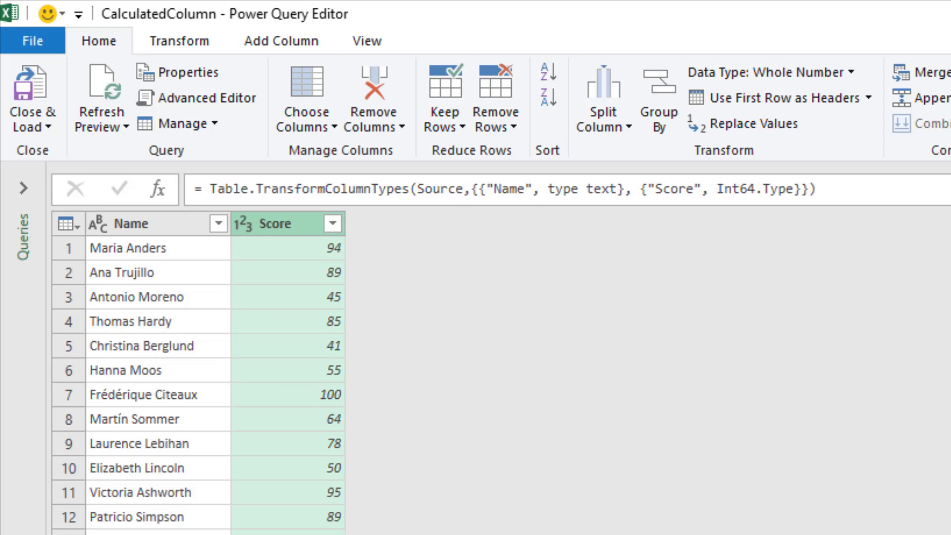
click(299, 41)
click(78, 127)
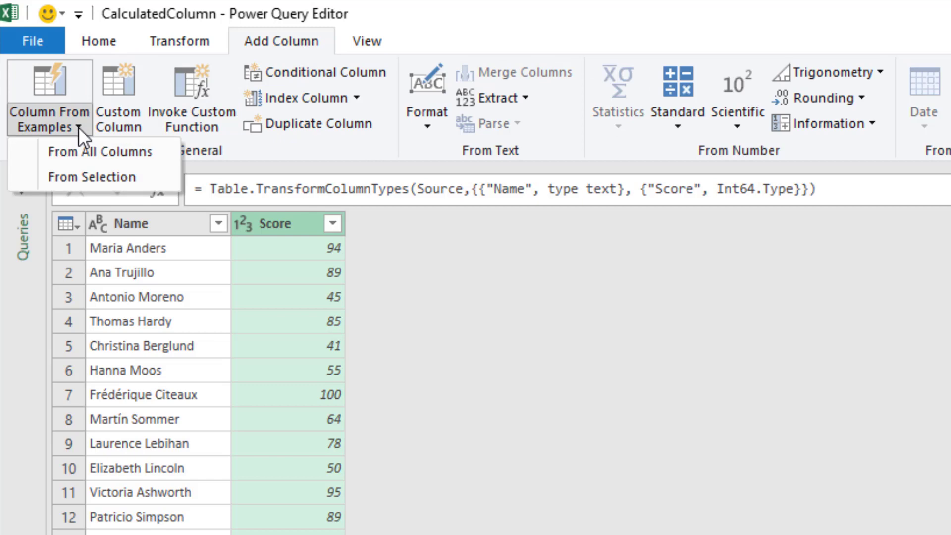
click(115, 181)
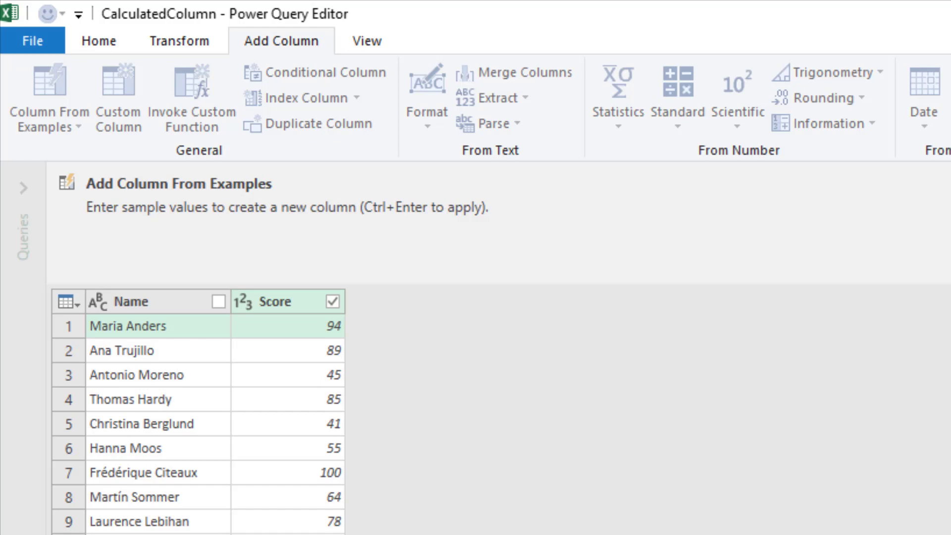
Enter the example grades Superb, Great, Poor, Great and Good against their scores.
text(Superb)
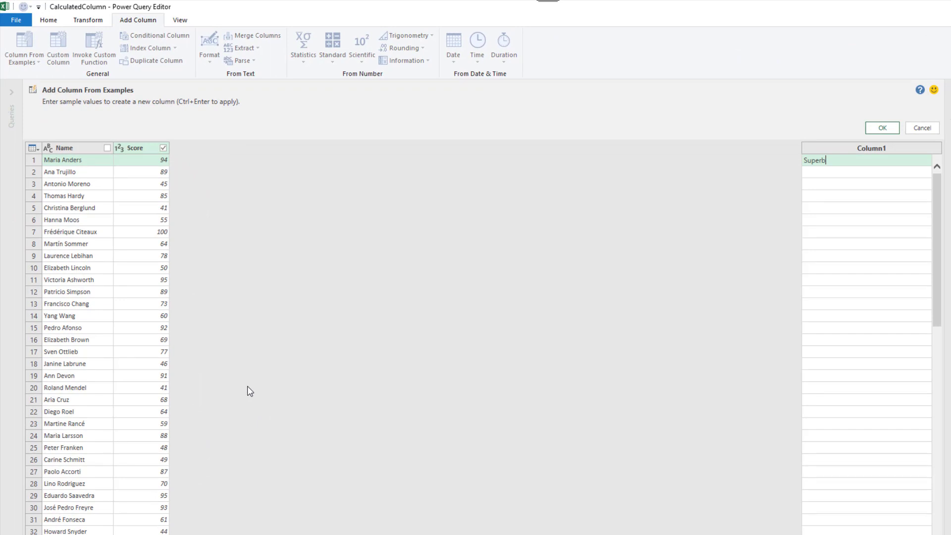
key(Return)
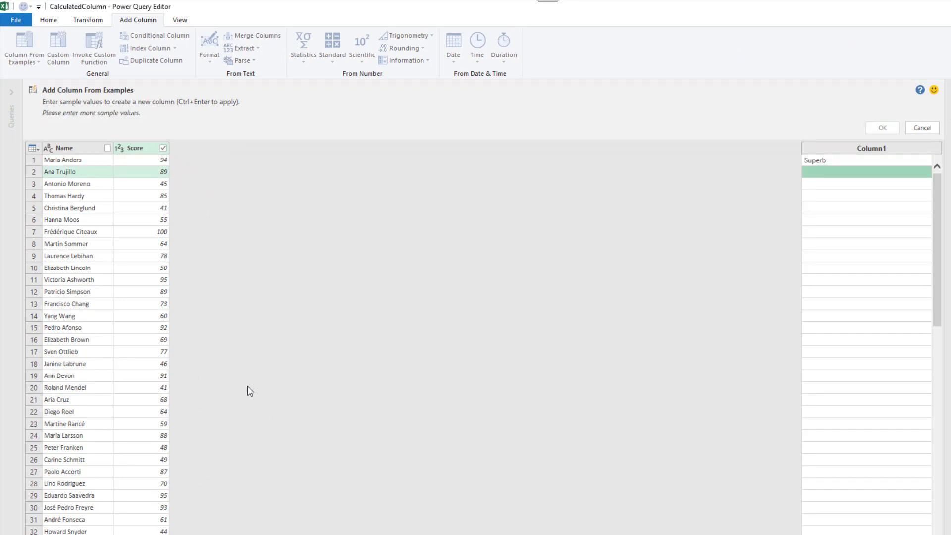
text(Great)
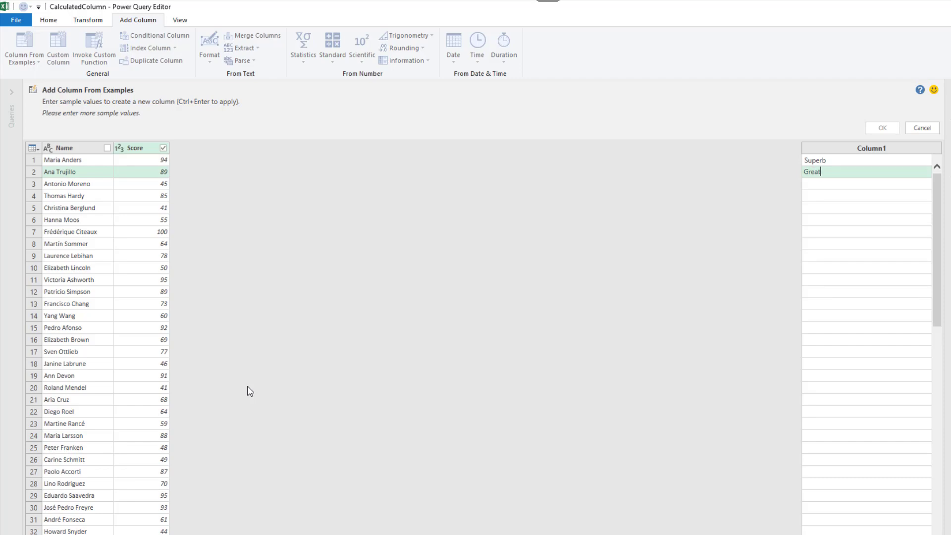
key(Return)
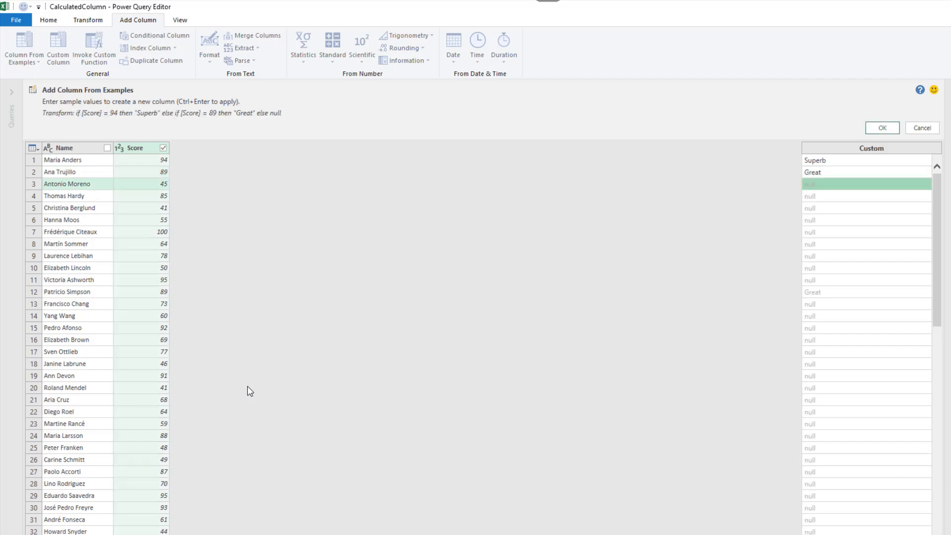
text(Poor)
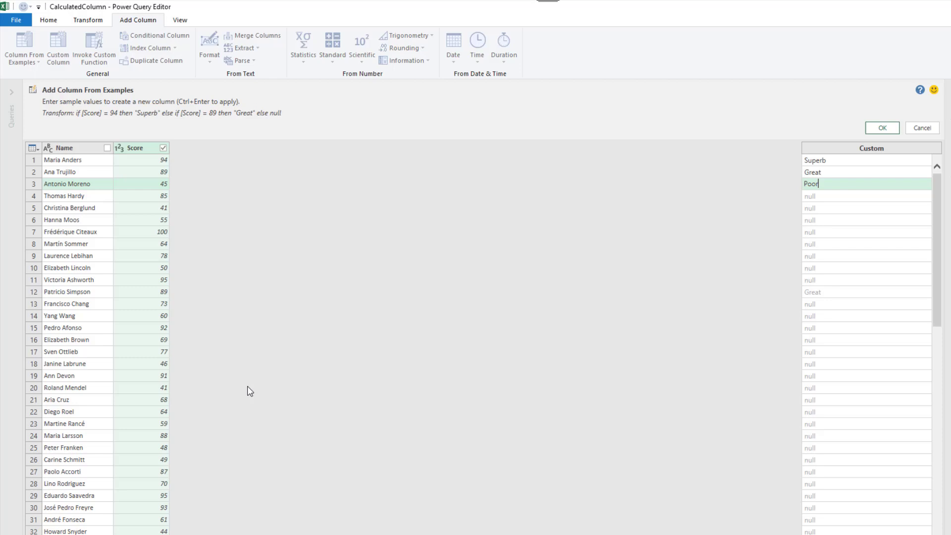
key(Return)
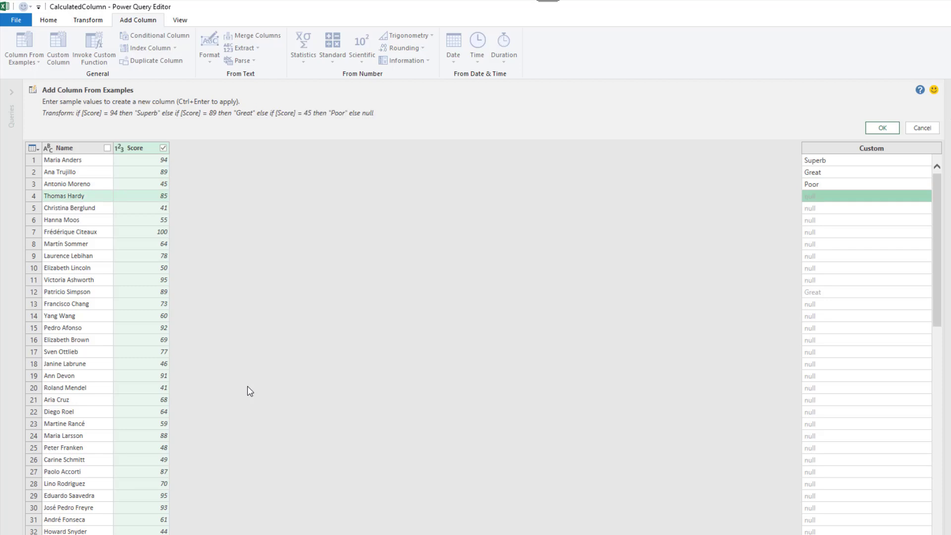
text(Great)
key(Return)
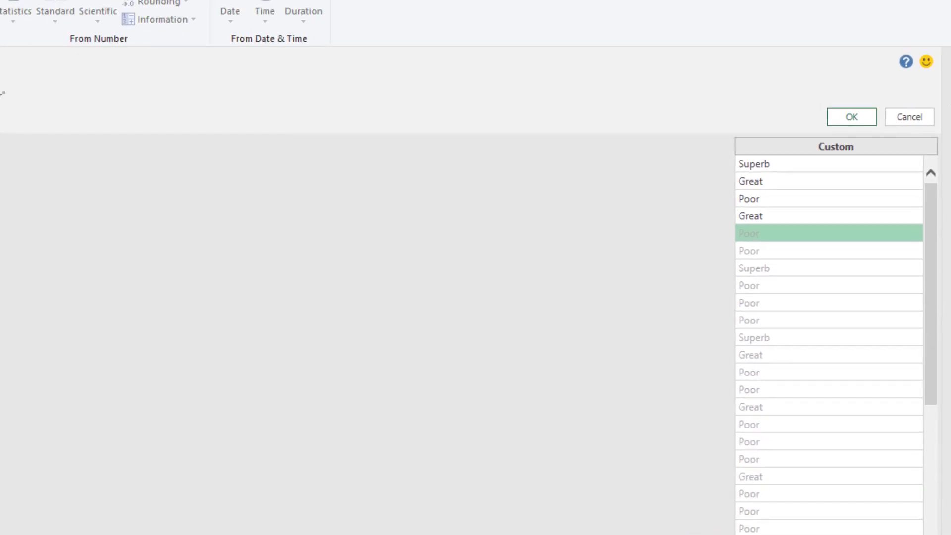
key(Down)
key(Down)
key(Down)
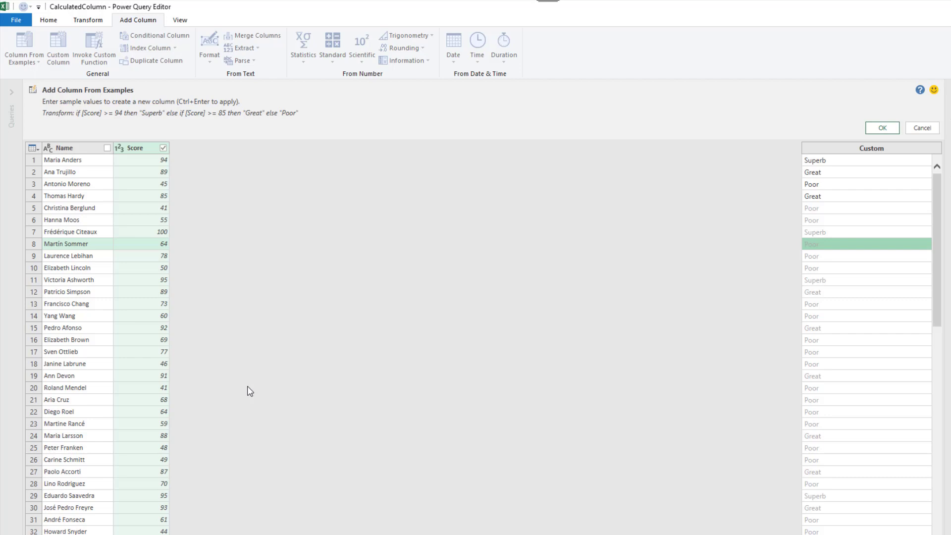
text(Good)
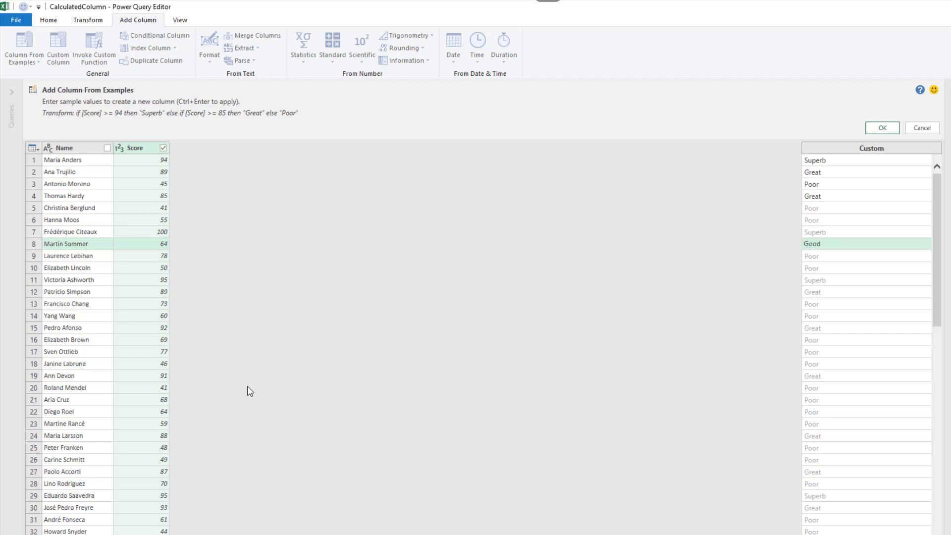
key(Return)
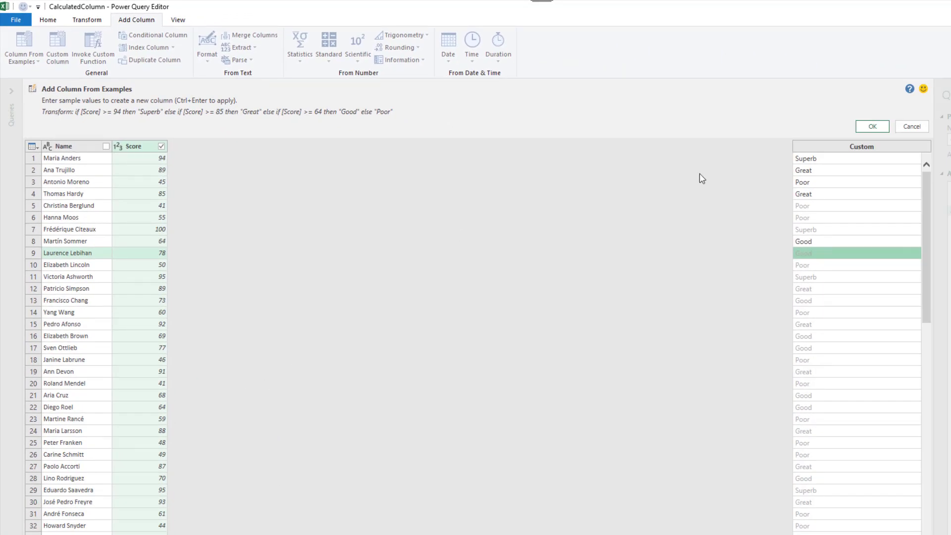
Accept the grade column, then edit its formula thresholds 94→90, 85→80 and 64→60.
click(872, 127)
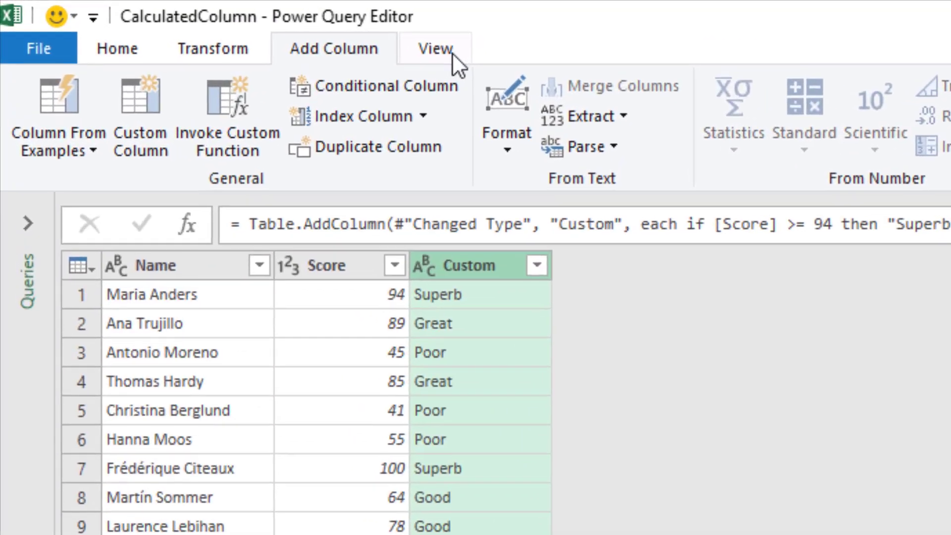
click(184, 22)
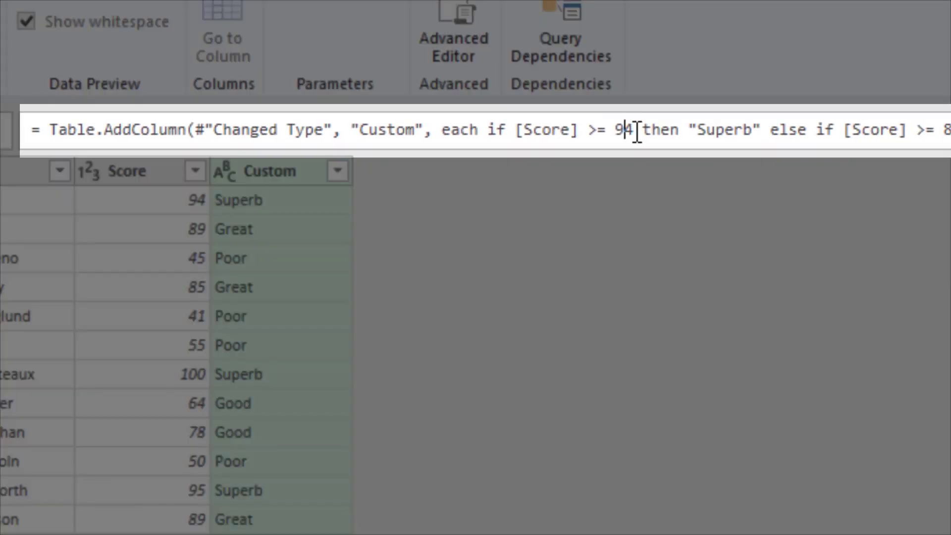
key(BackSpace)
text(0)
click(950, 130)
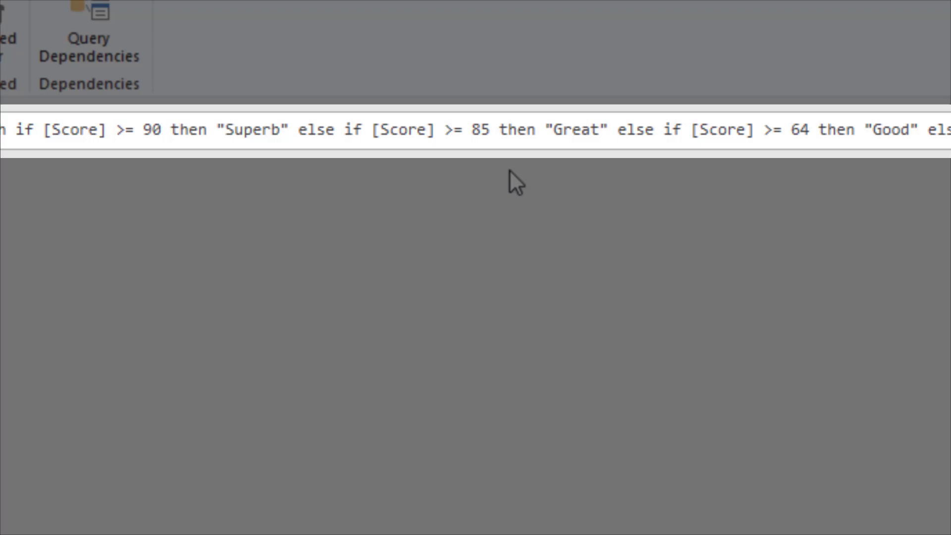
key(Delete)
text(0)
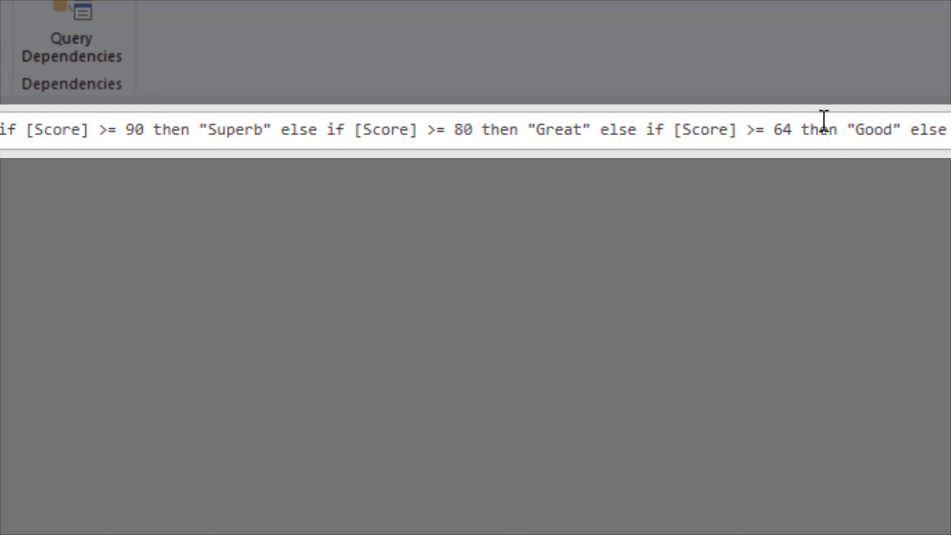
drag(785, 126, 794, 124)
text(0)
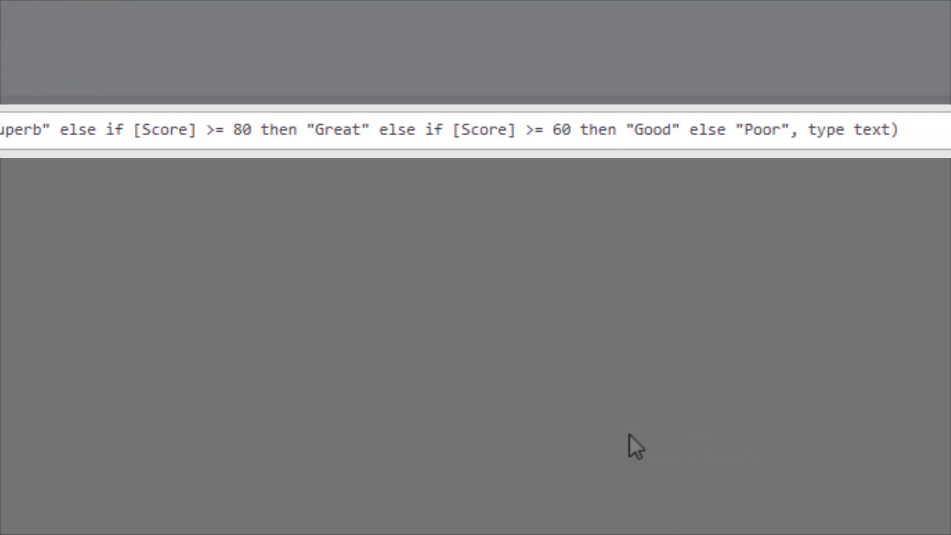
key(Return)
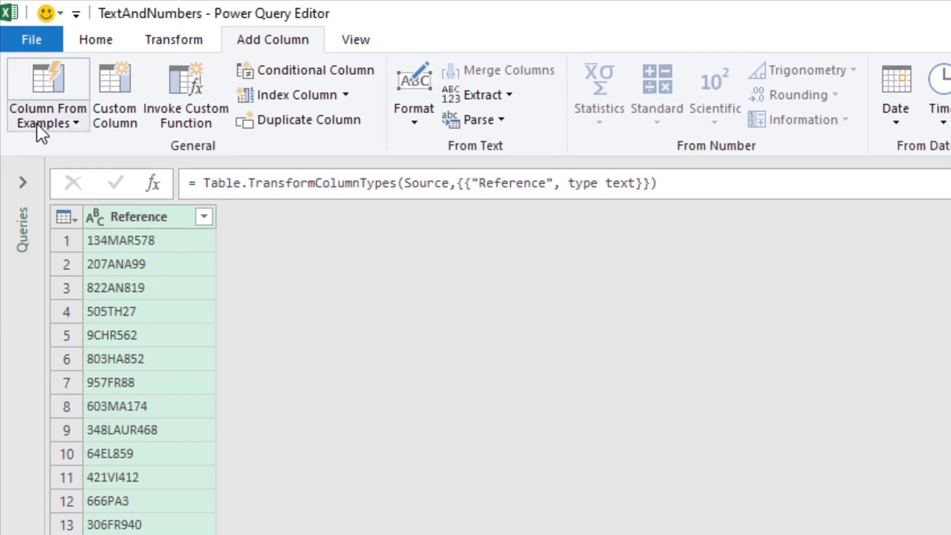
Start an example column from the selected column with MAR and ANA as extracted letters.
click(45, 124)
click(70, 169)
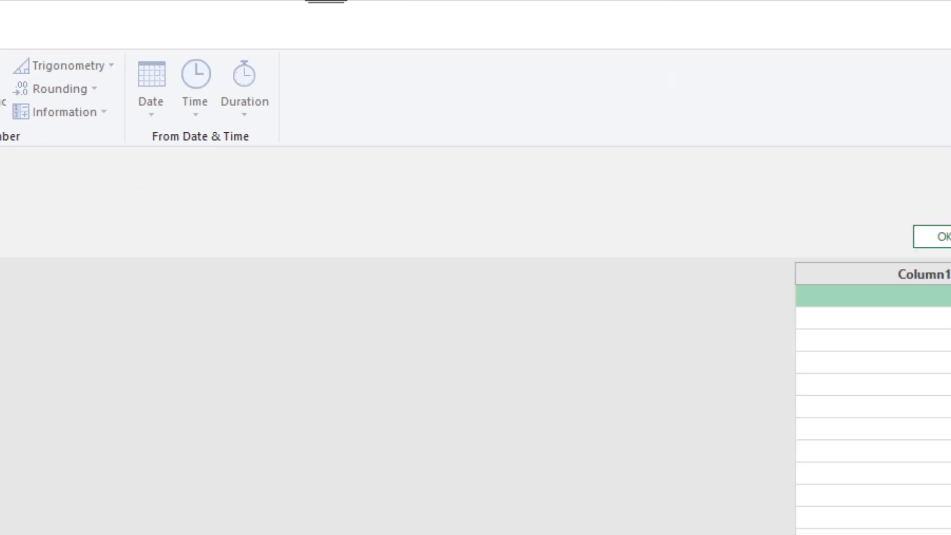
text(MAR)
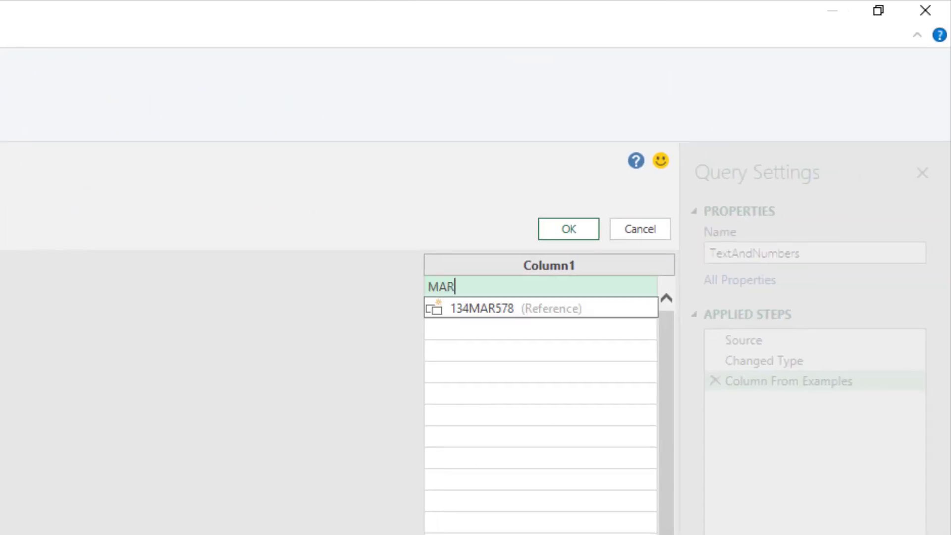
key(Return)
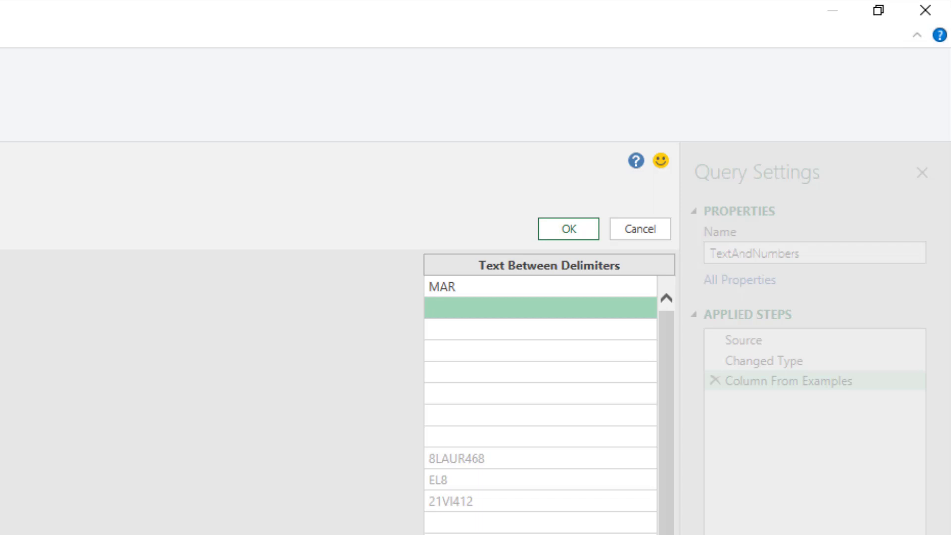
text(ANA)
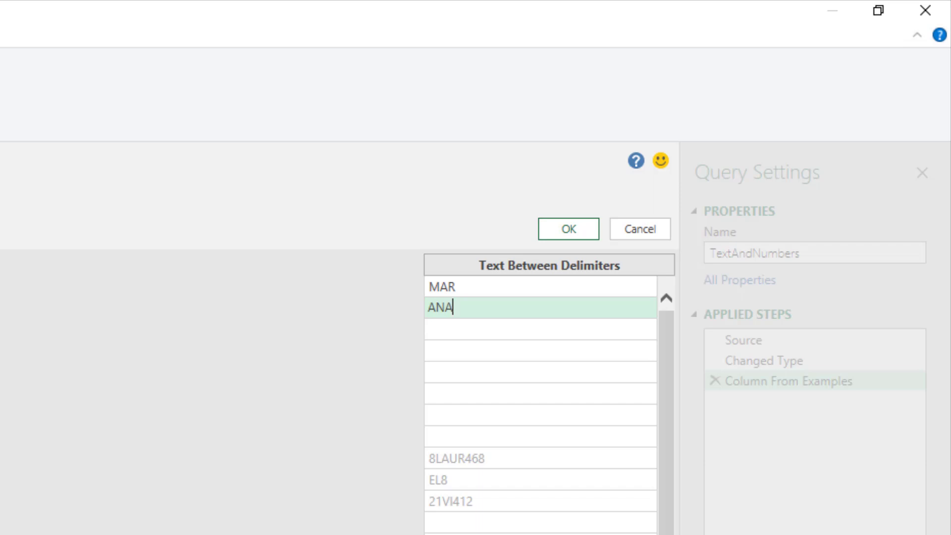
key(Return)
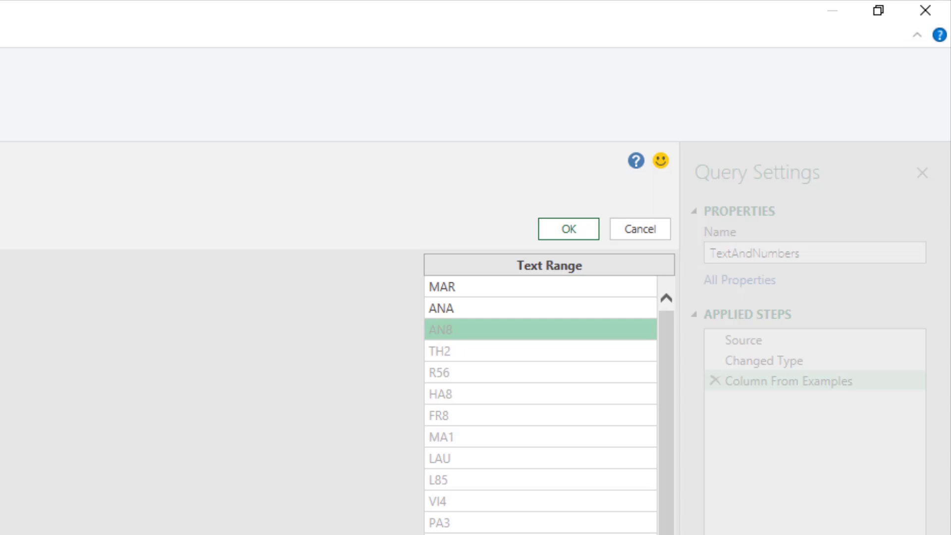
Move down to the FR9 example row and type FR over it.
key(Down)
key(Down)
key(Down)
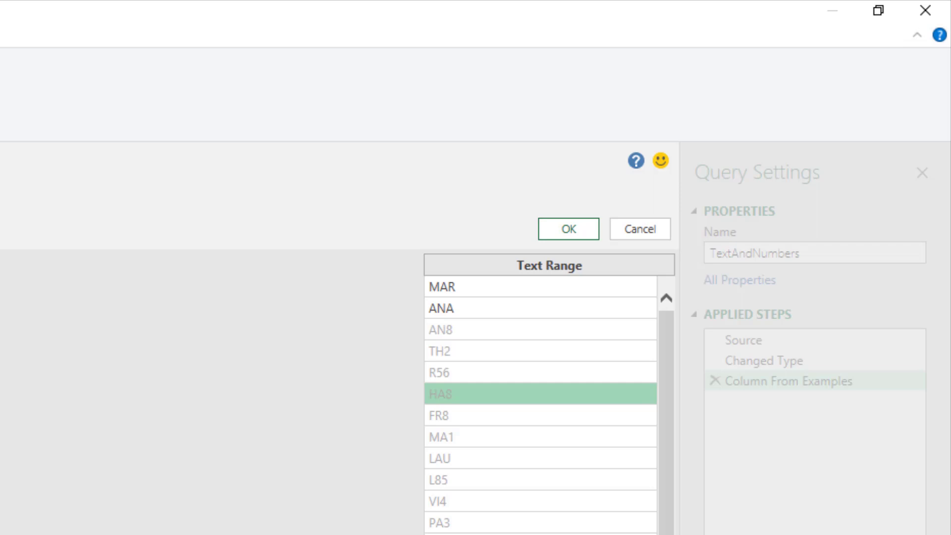
key(Down)
key(Down)
key(Down)
key(Down)
key(Down)
key(Down)
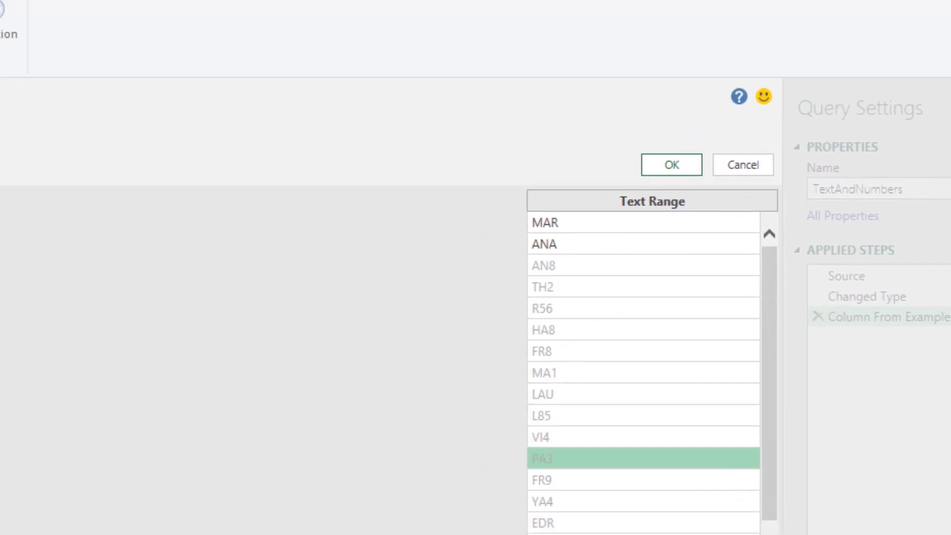
key(Down)
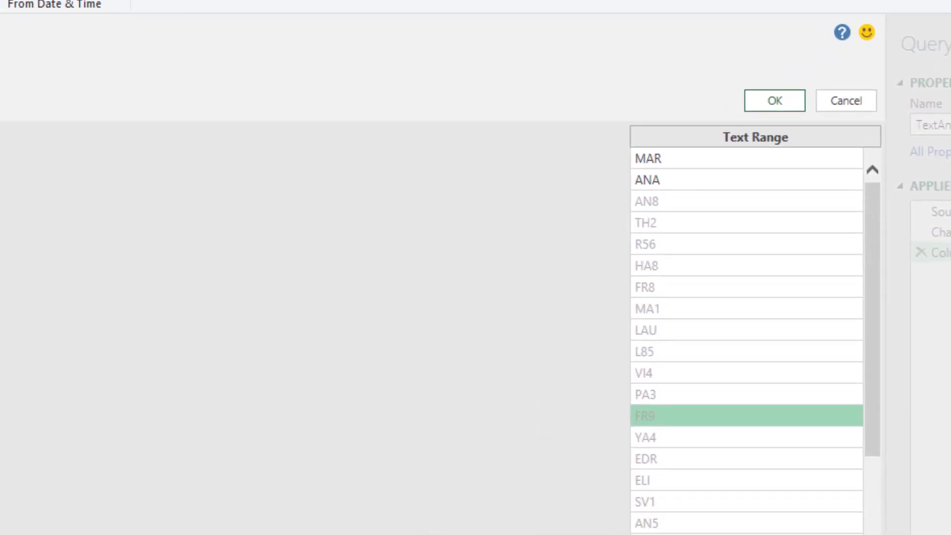
text(FR)
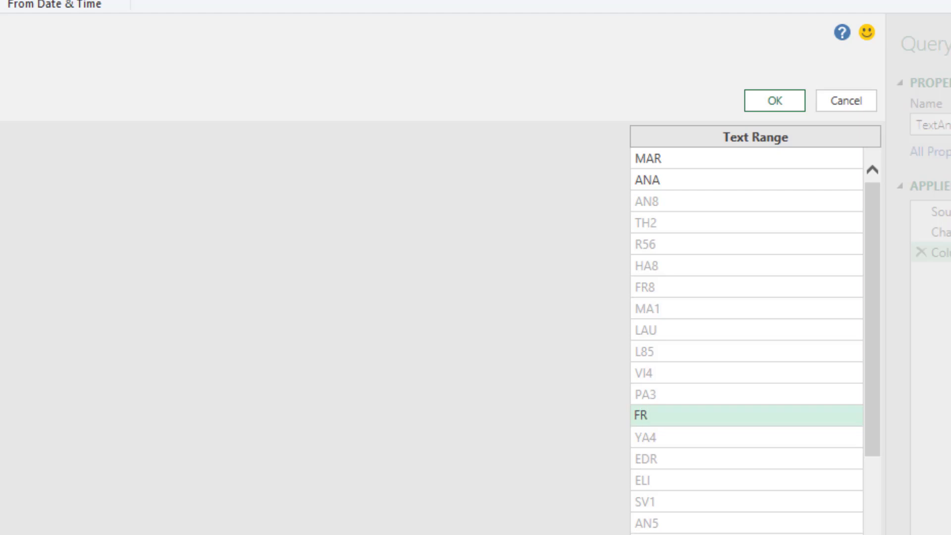
Commit FR as the corrected letters-only example.
key(Return)
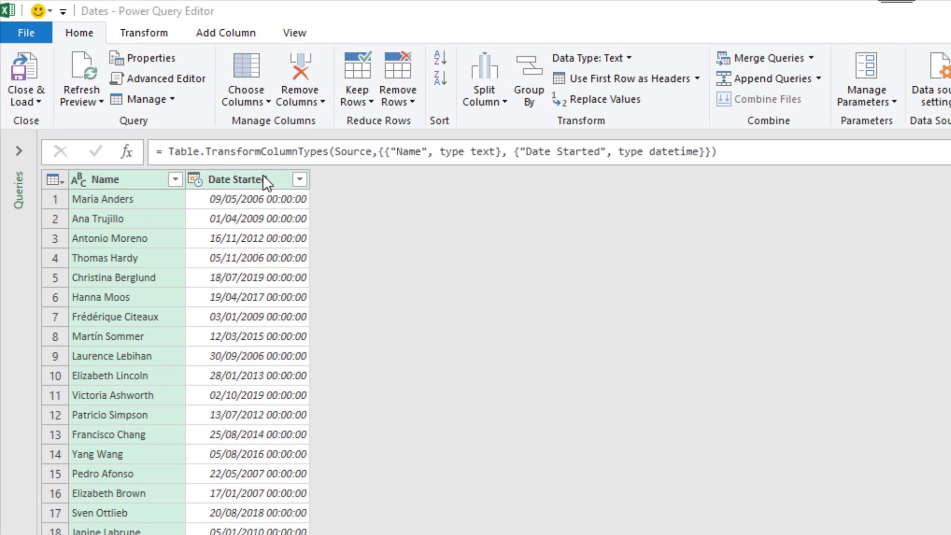
Create a Day Name column from Date Started by example, using the Tuesday weekday suggestion.
click(262, 178)
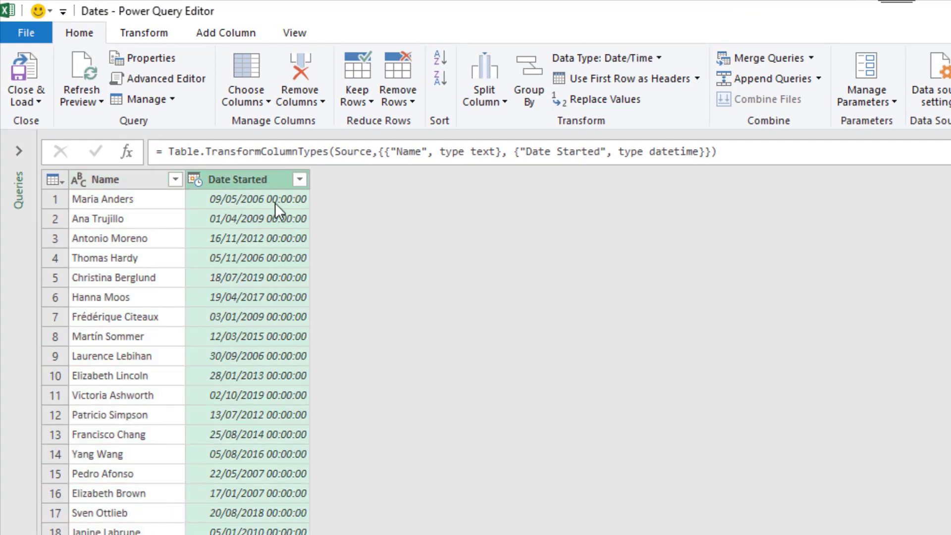
click(235, 31)
click(64, 100)
click(71, 142)
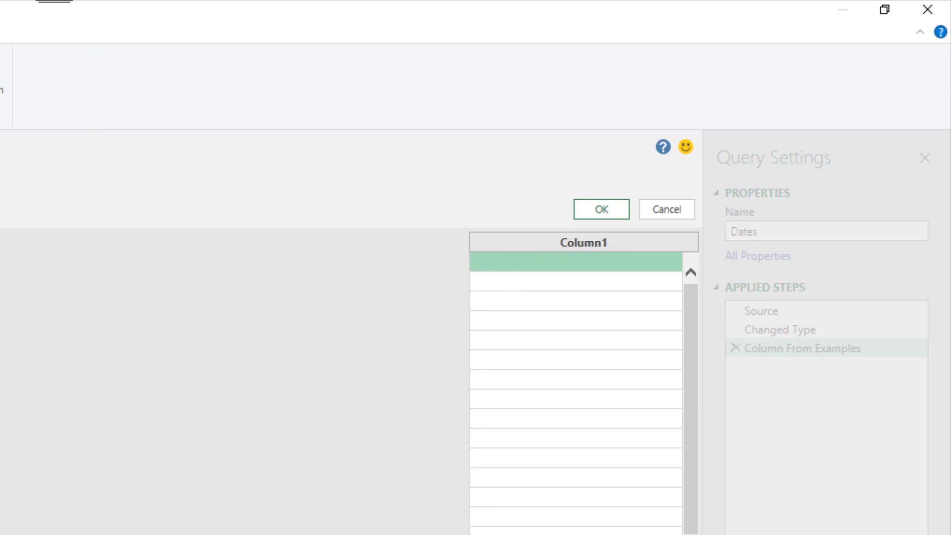
text(W)
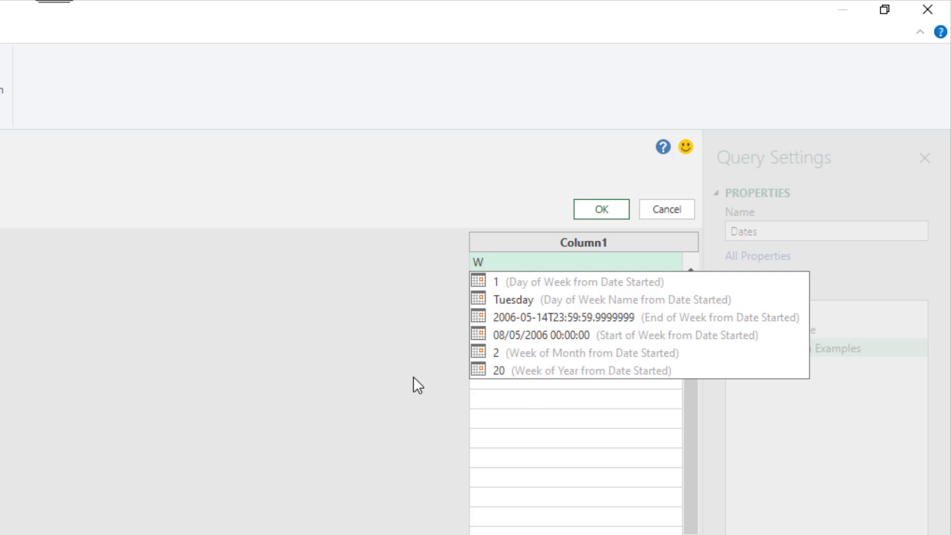
click(576, 301)
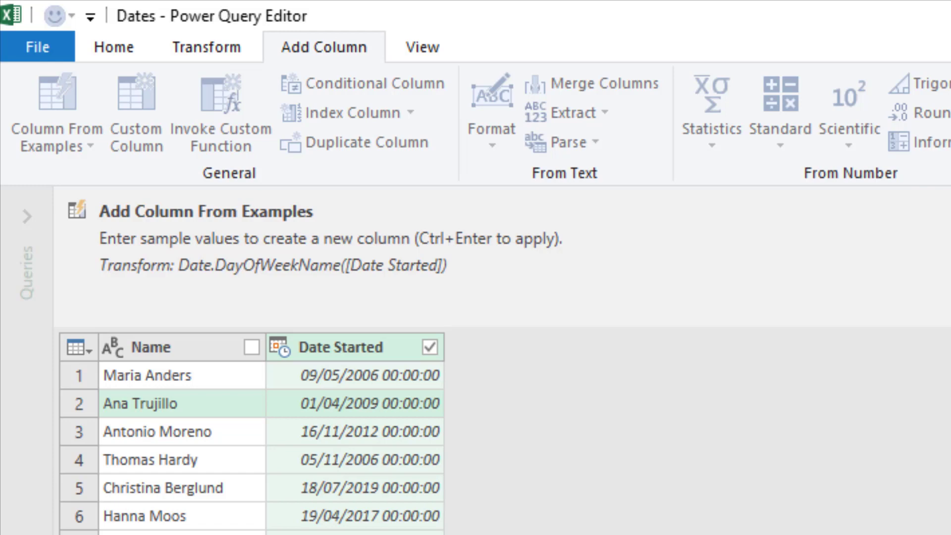
key(ctrl+Return)
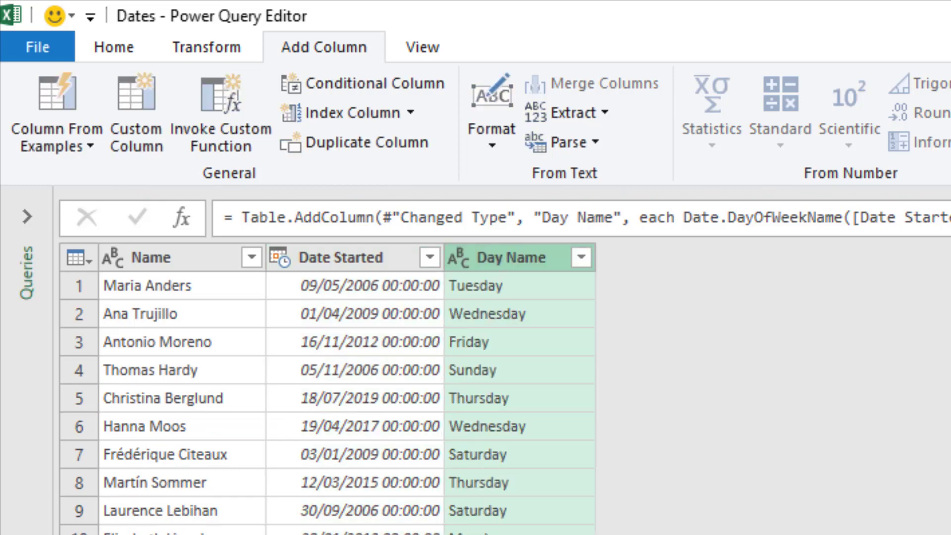
Start a Days in Month column from Date Started by example, confirming 31 as the sample value.
click(376, 254)
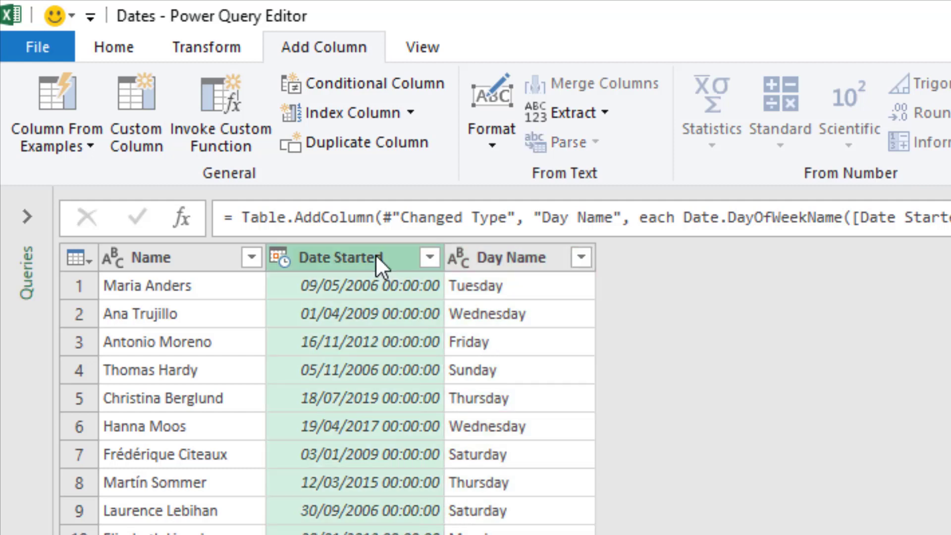
click(54, 146)
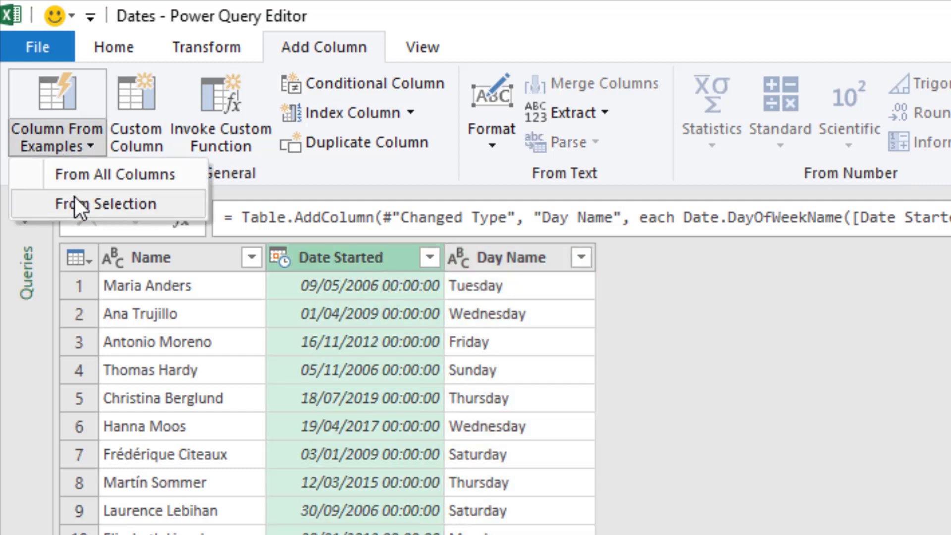
click(73, 198)
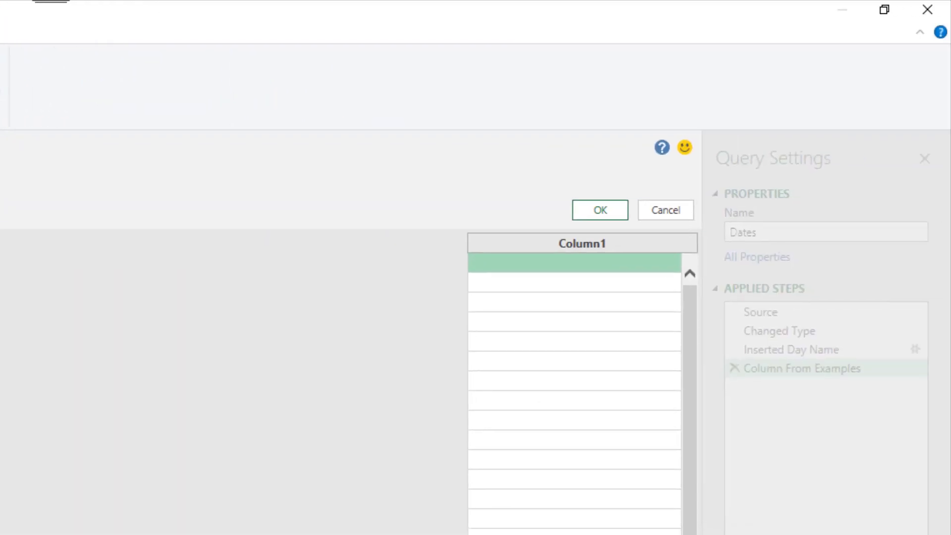
text(Ag)
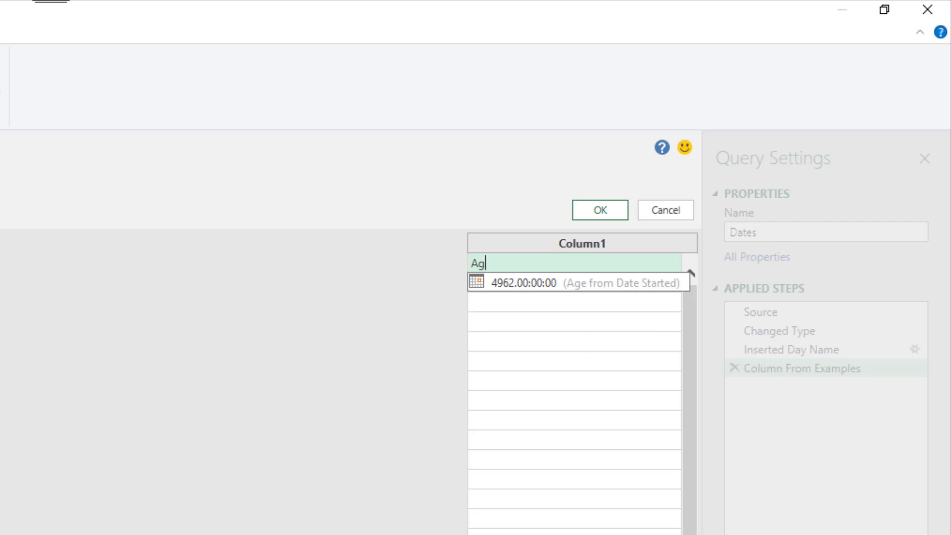
key(BackSpace)
key(BackSpace)
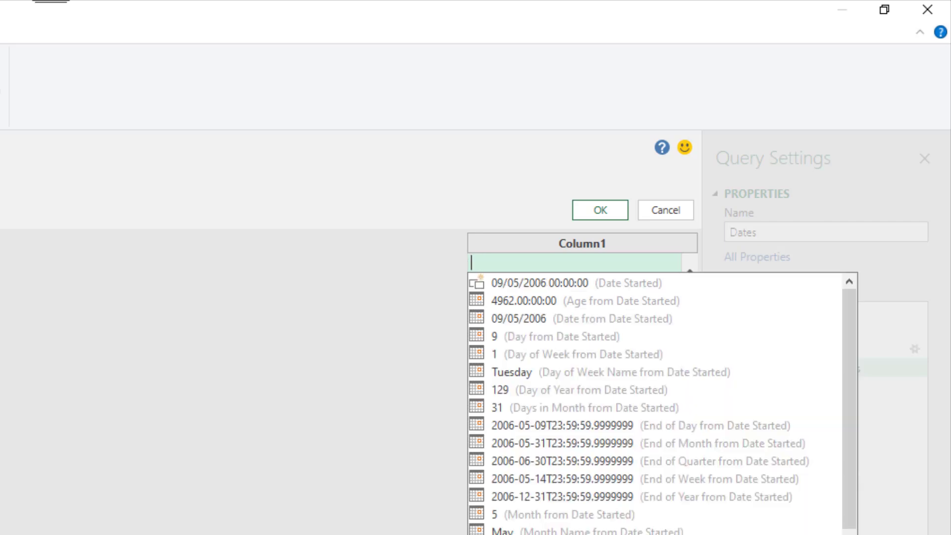
text(Ye)
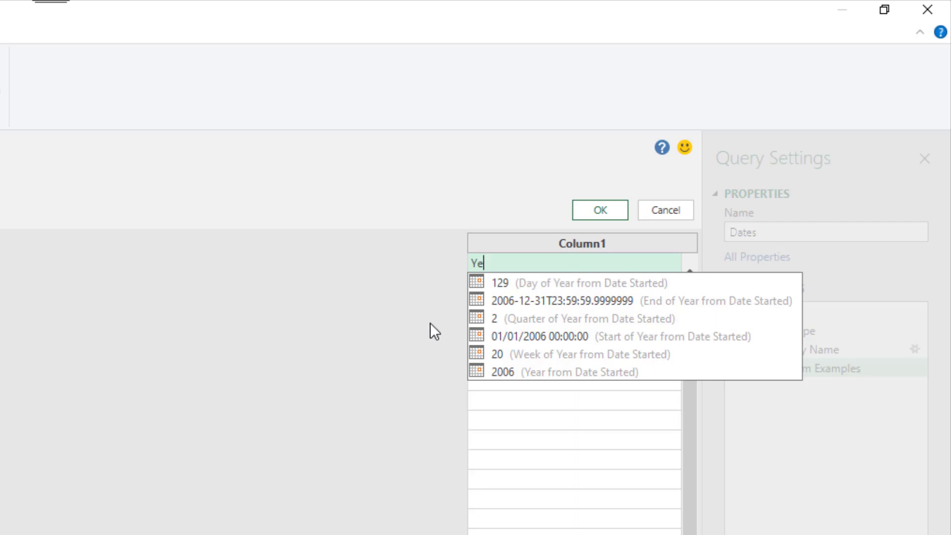
key(Escape)
text(Mo)
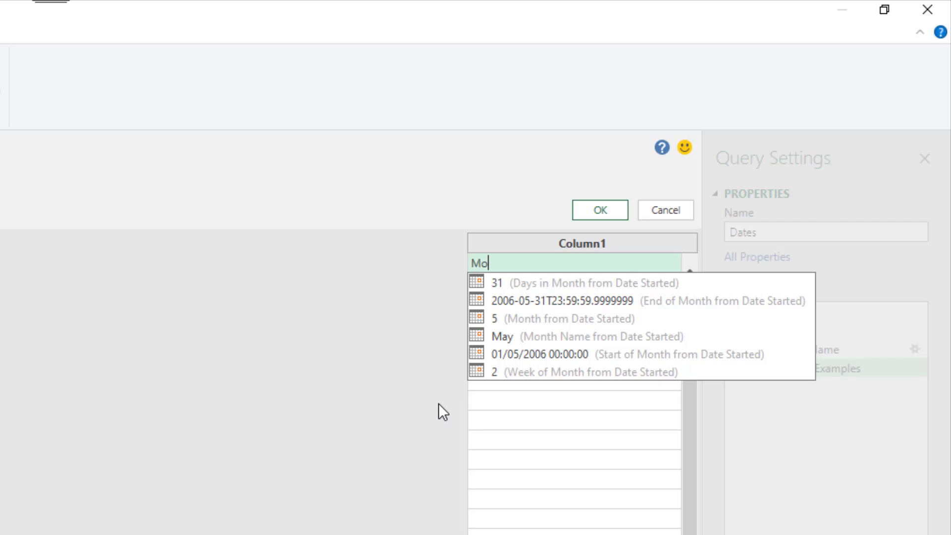
click(558, 282)
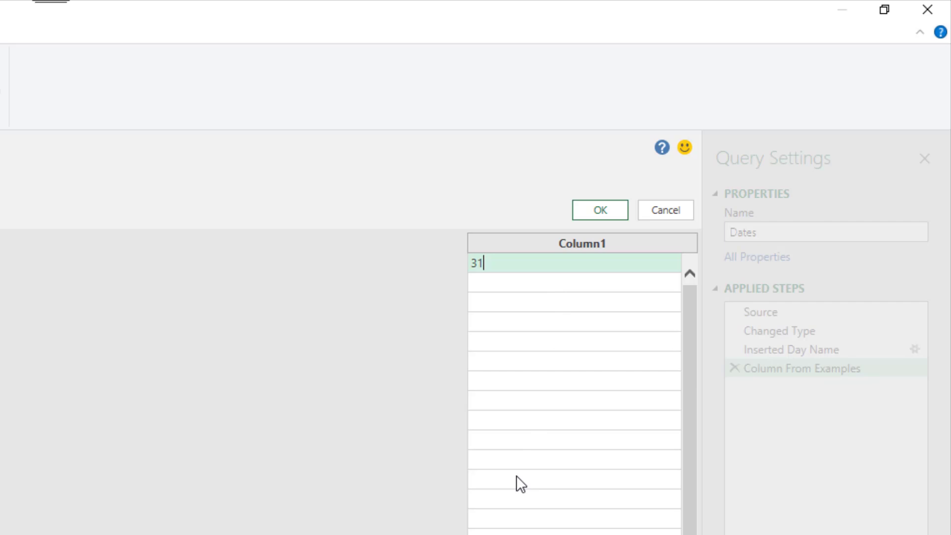
key(Return)
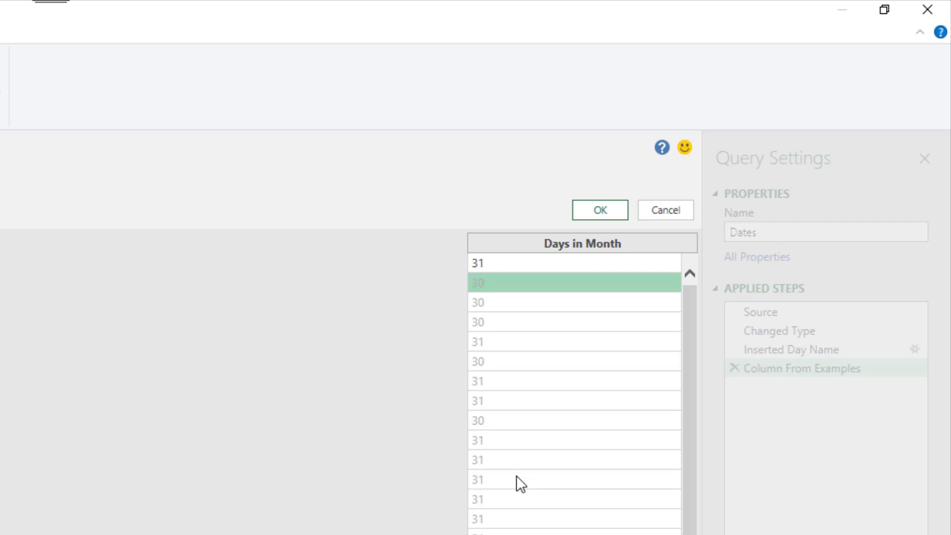
key(ctrl+Return)
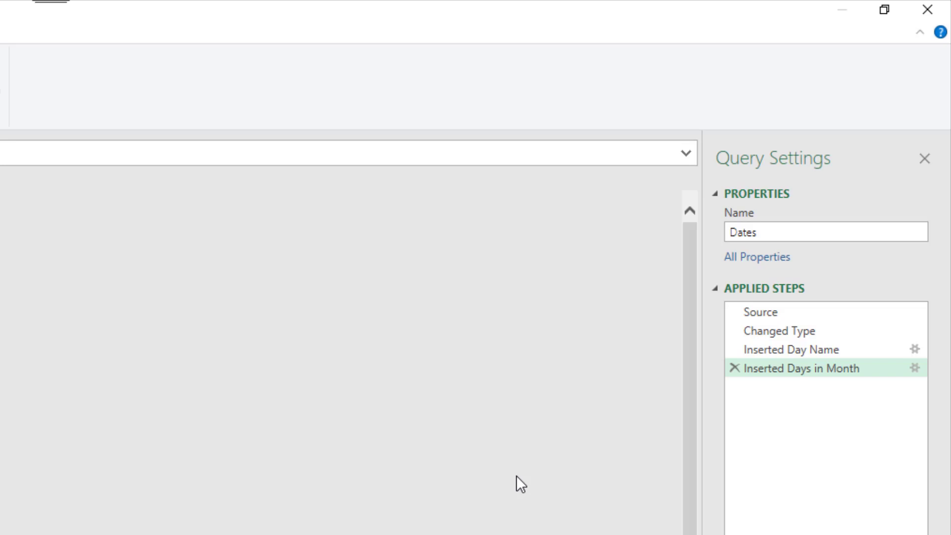